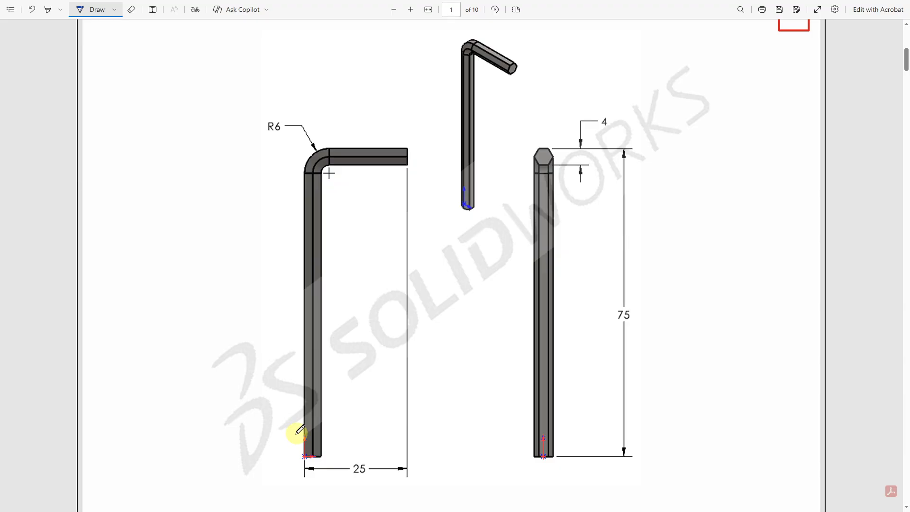
Step: Trace the hex key's outer L-shaped edge on the reference drawing, from its lower corner to the tip of the short arm
mouse_move(304, 456)
left_mouse_down()
mouse_move(306, 165)
mouse_move(319, 145)
mouse_move(407, 147)
left_mouse_up()
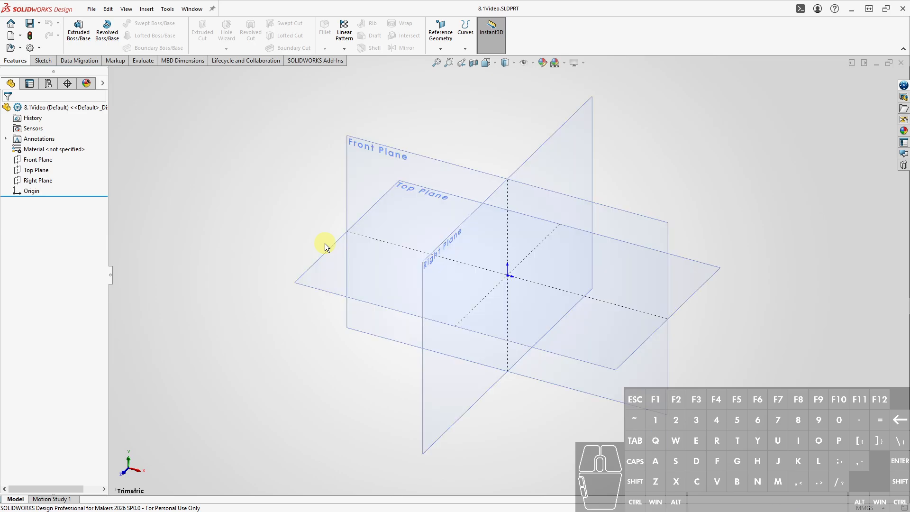
Step: In SOLIDWORKS, sketch on the Front Plane a vertical line about 41 mm long from the origin, a tangent 90° arc about R9 mm and a horizontal line
left_click(635, 225)
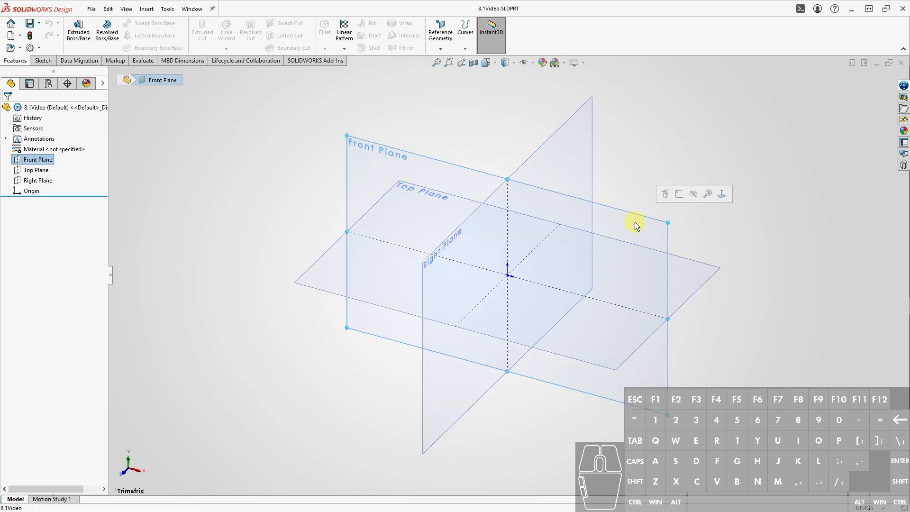
left_click(679, 193)
key("Escape")
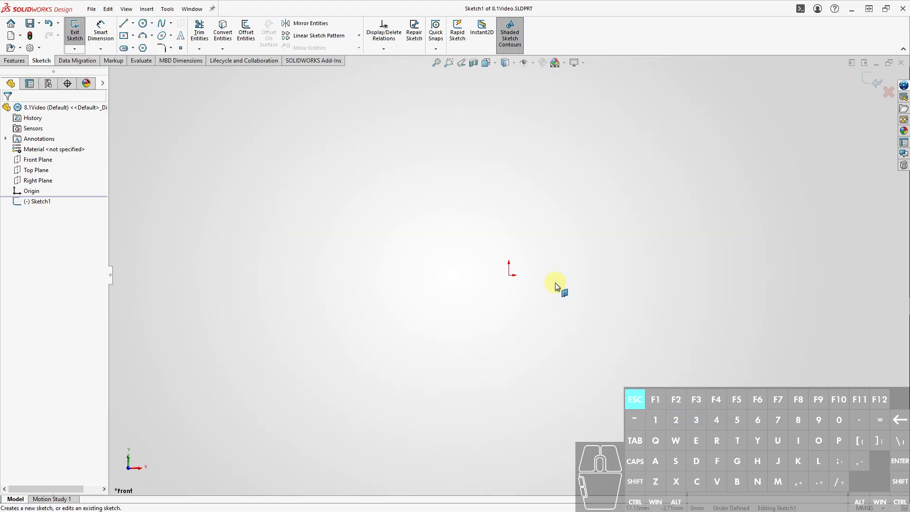
mouse_move(593, 321)
middle_mouse_down("ctrl")
mouse_move(557, 362)
mouse_move(602, 325)
middle_mouse_up("ctrl")
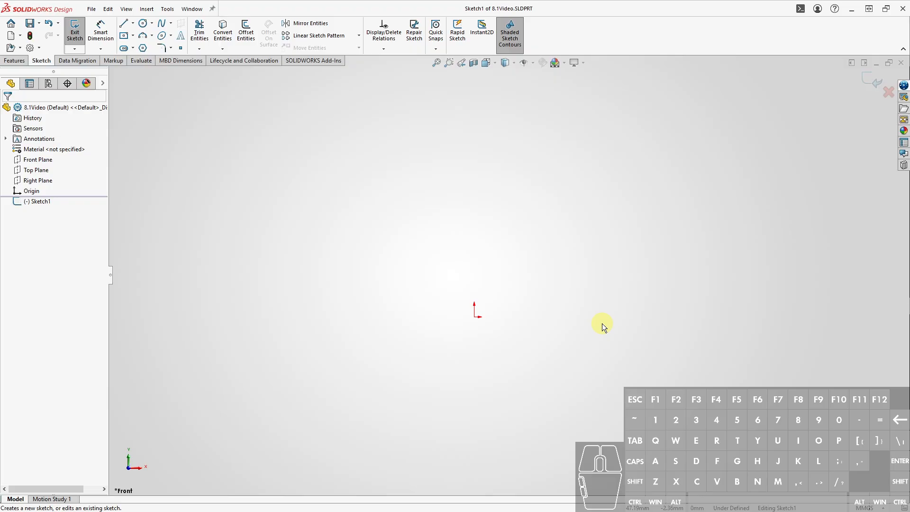
right_click_drag(602, 325, 524, 324)
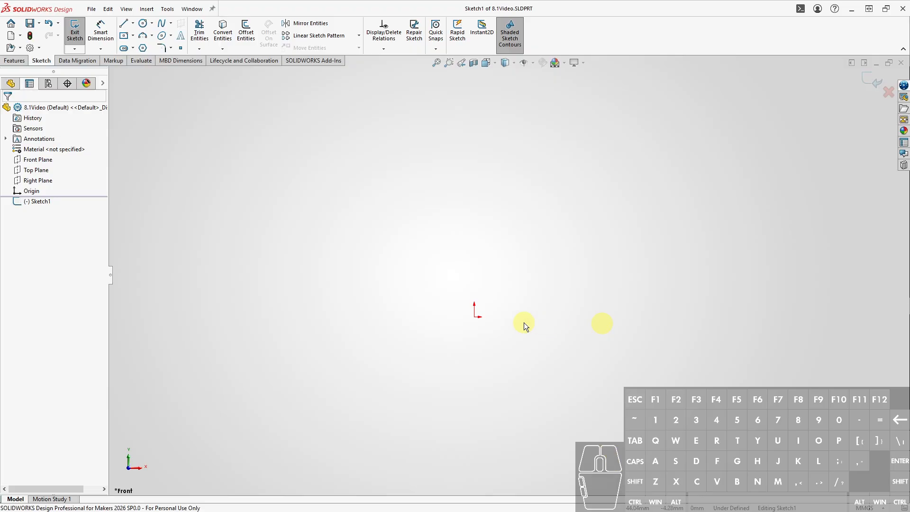
left_click(474, 316)
left_click(474, 205)
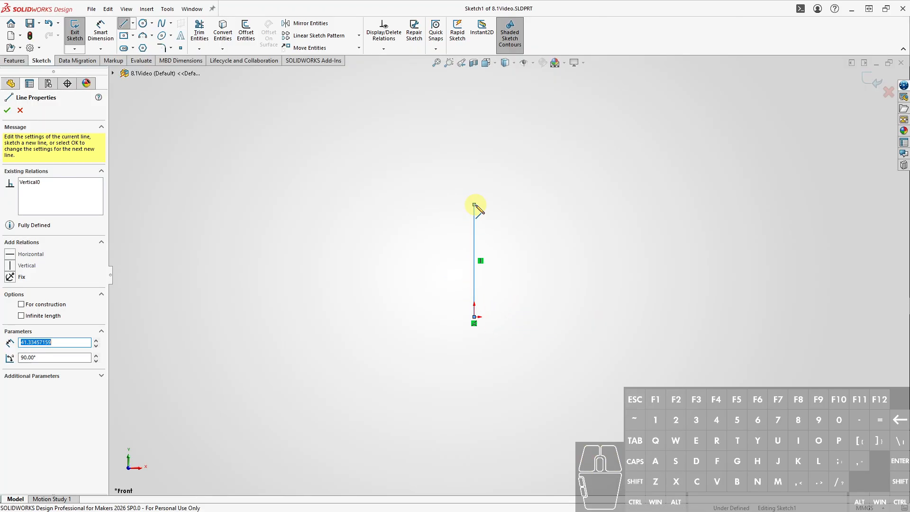
left_click(499, 180)
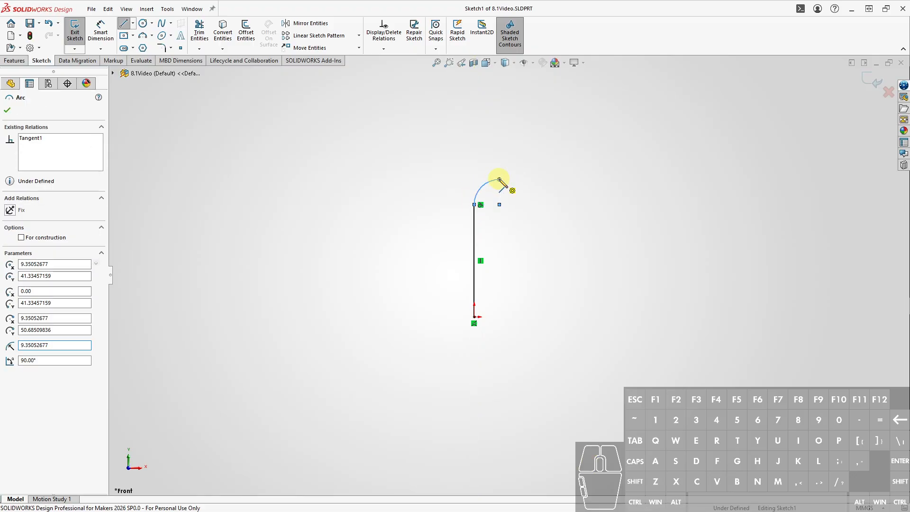
left_click(545, 180)
key("Escape")
Step: Dimension the corner arc with a radius of 6 mm
key("ctrl+d")
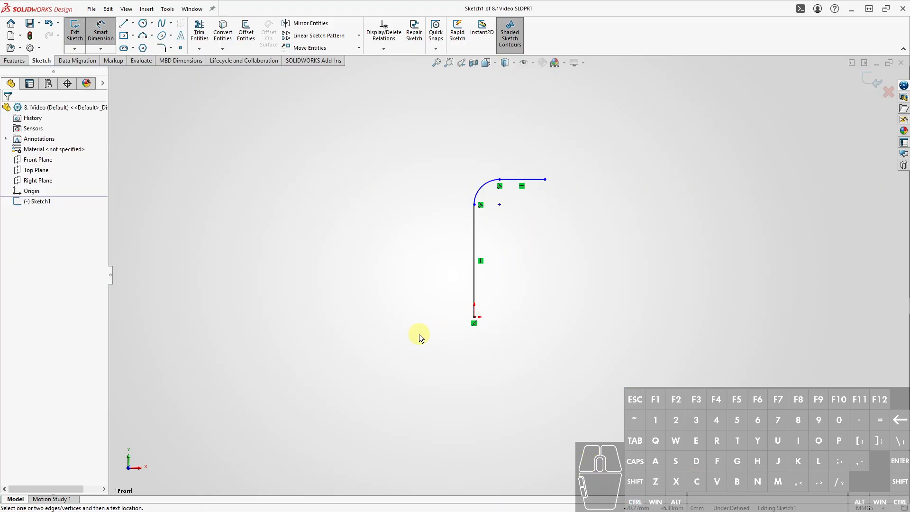
left_click(481, 186)
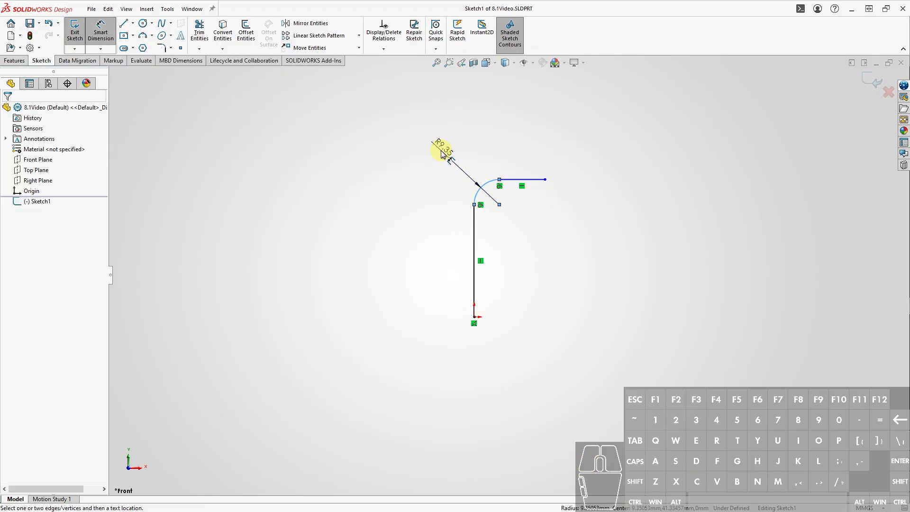
left_click(441, 152)
key("Return")
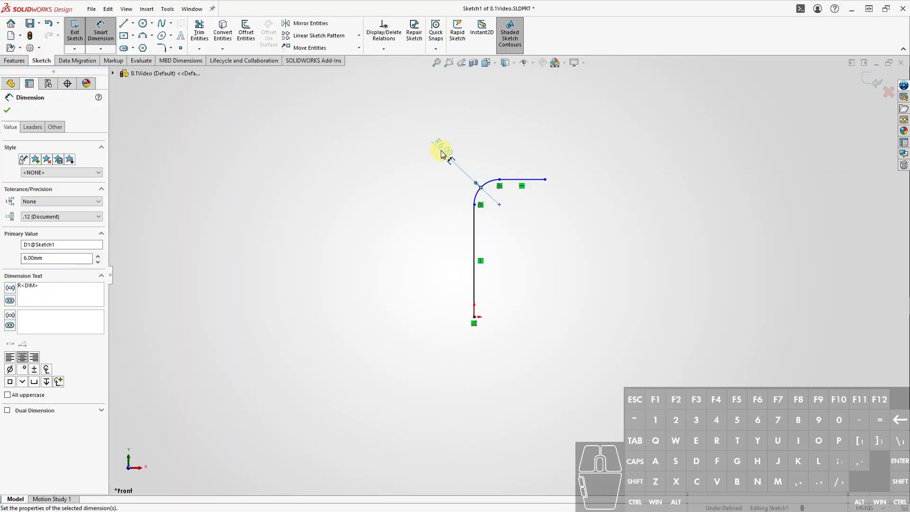
Step: Dimension the path's overall height from the origin to the horizontal line as 75 mm
left_click(474, 317)
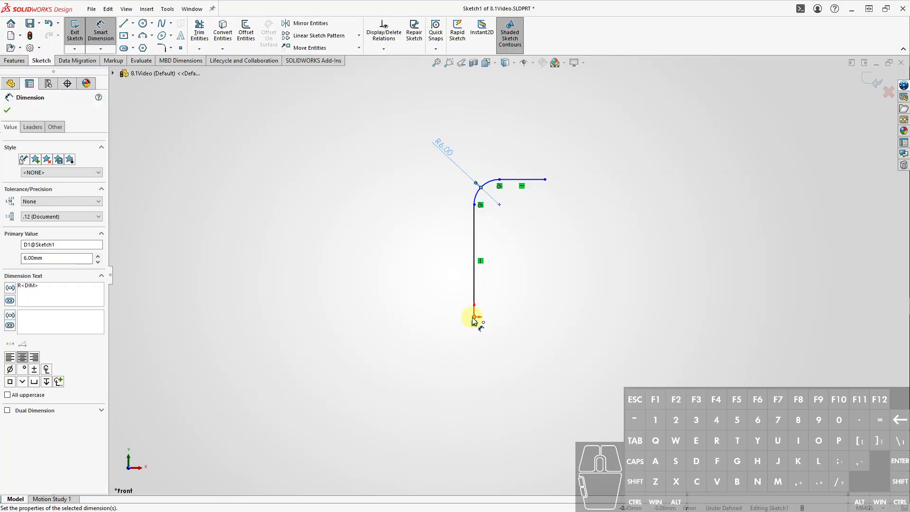
left_click(524, 185)
left_click(400, 245)
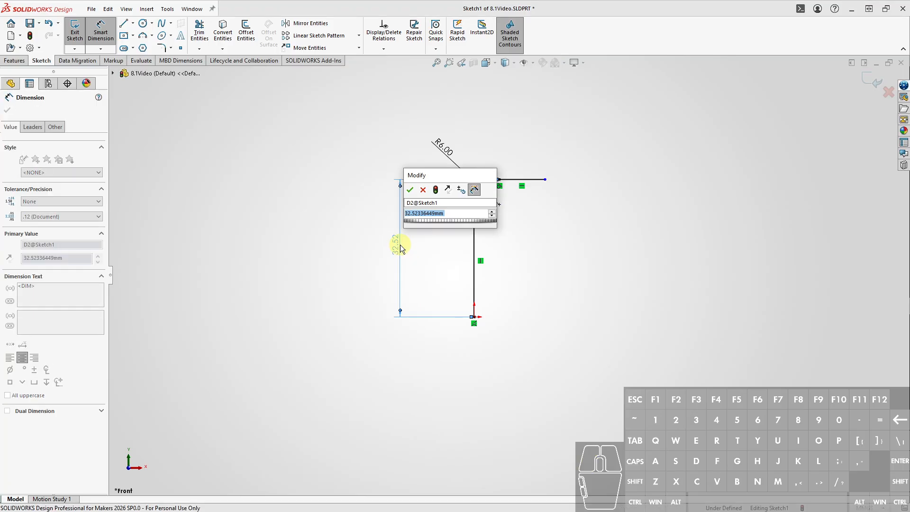
type("75")
key("Return")
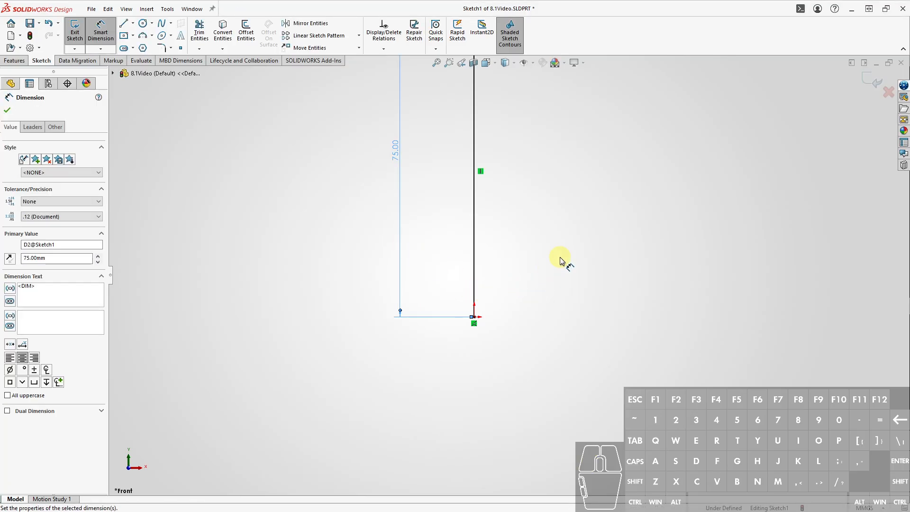
Step: Dimension the width from the vertical line to the short arm's free end as 25 mm, and save the part
middle_click_drag(559, 258, 524, 355, "ctrl")
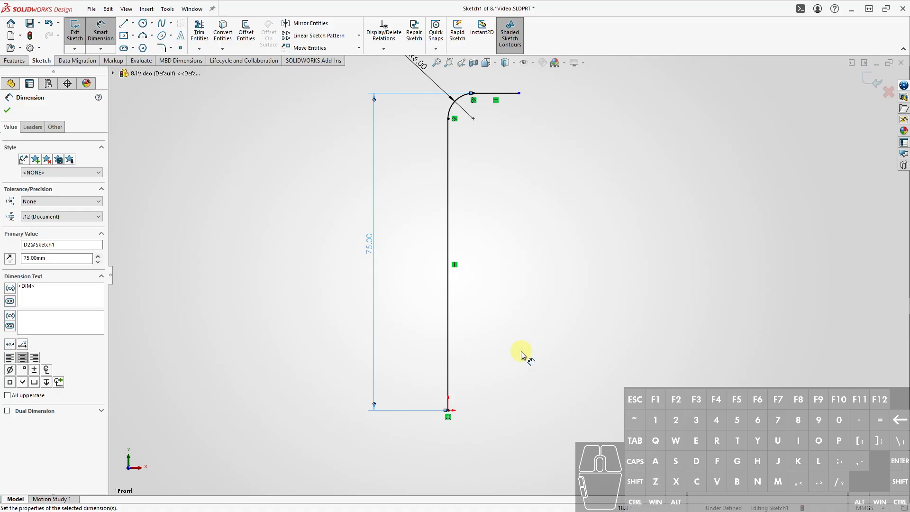
left_click(448, 342)
left_click(519, 93)
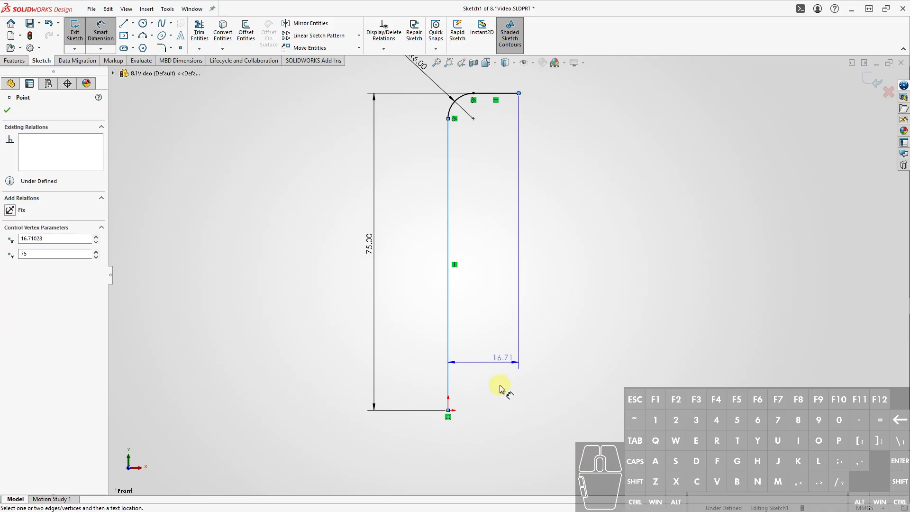
left_click(492, 440)
key("Return")
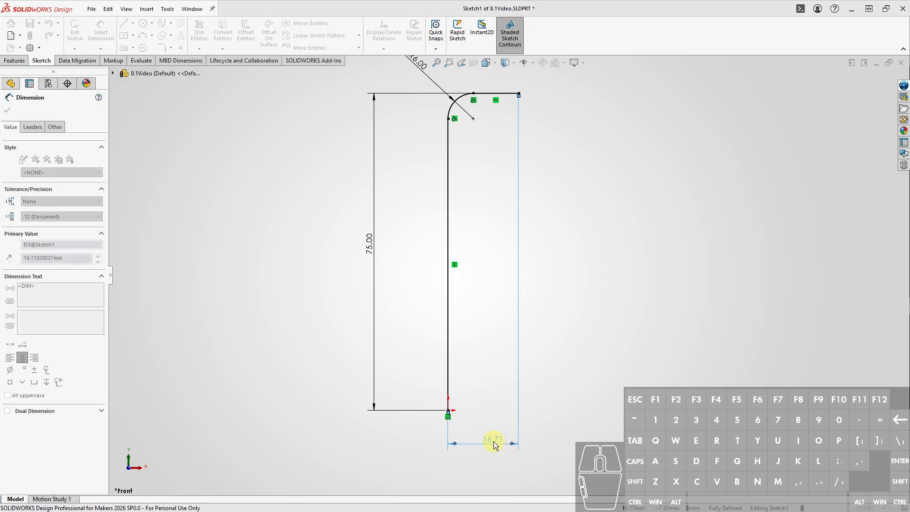
key("ctrl+s")
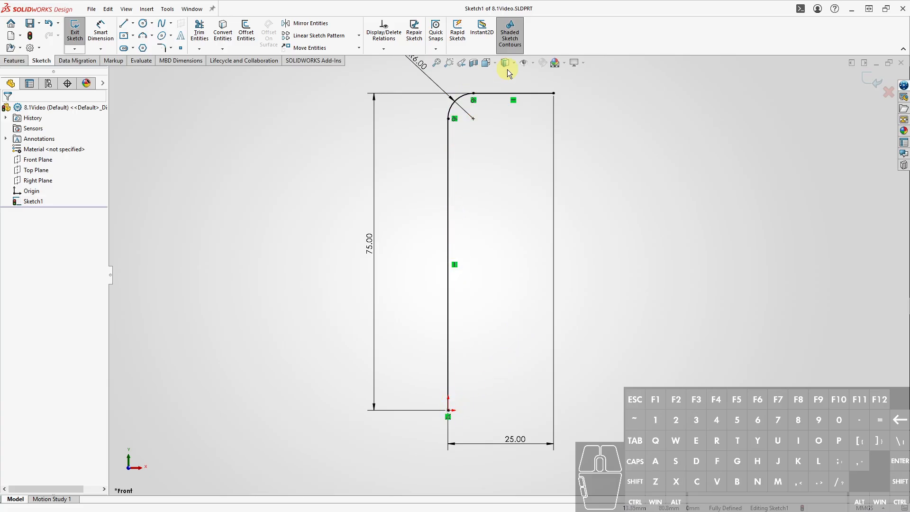
Step: Exit the path sketch, switch to the isometric view, show the reference planes and start a new sketch on the Top Plane
double_click(640, 234)
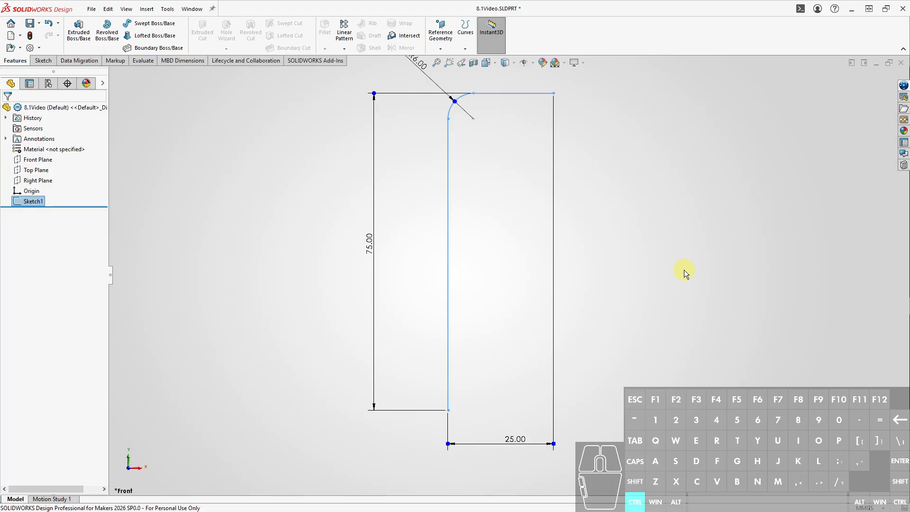
key("ctrl+7")
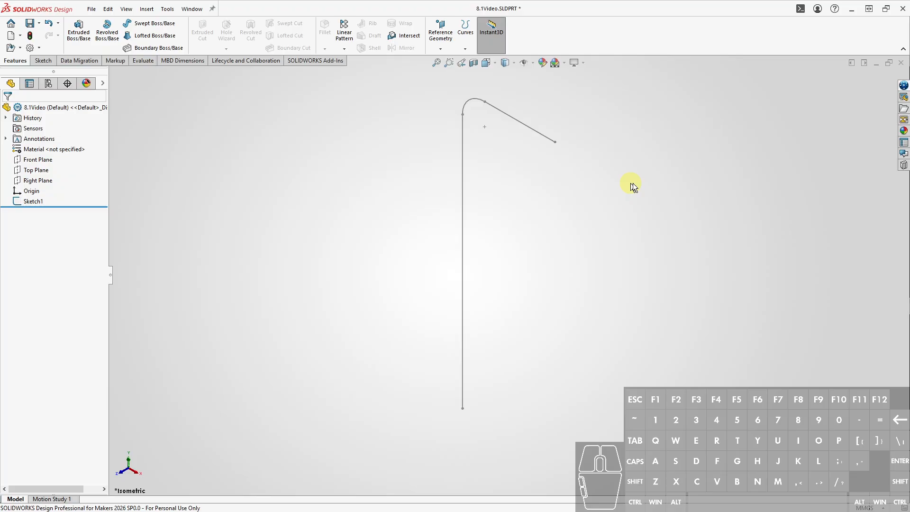
left_click(646, 242)
key("q")
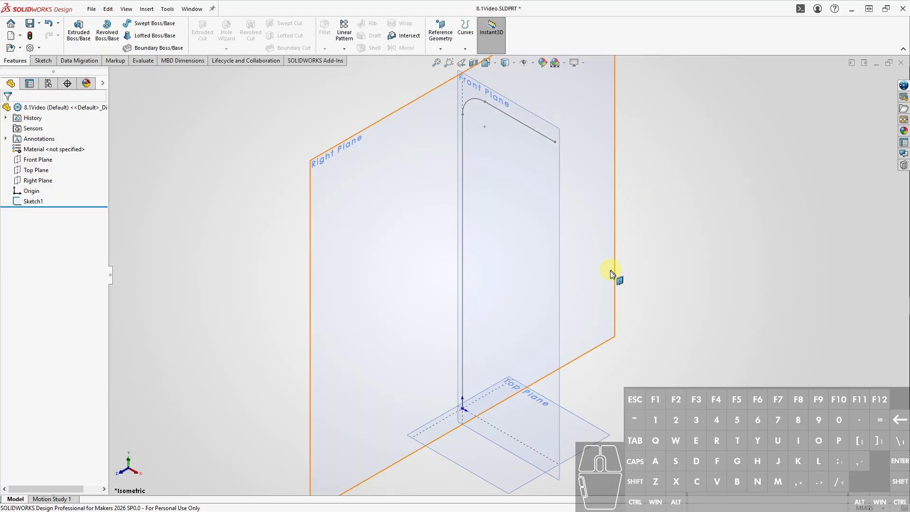
left_click(582, 434)
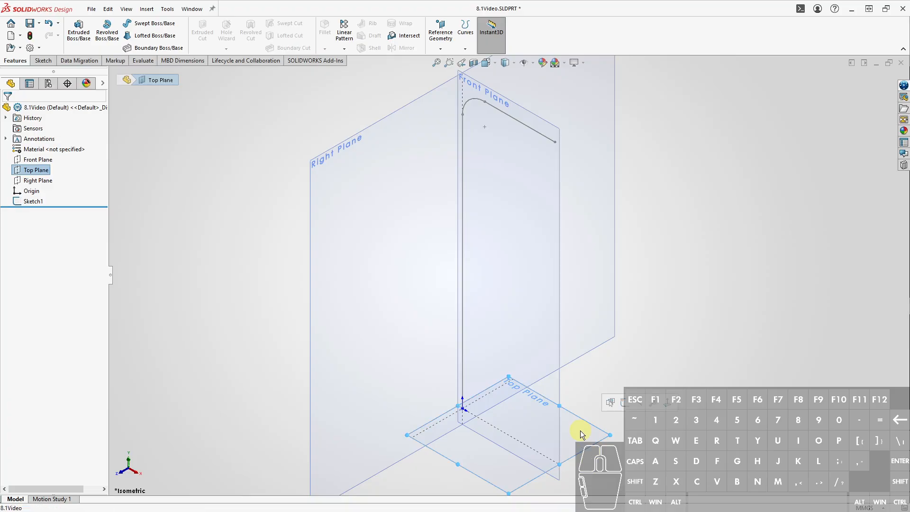
left_click(623, 406)
left_click(208, 348)
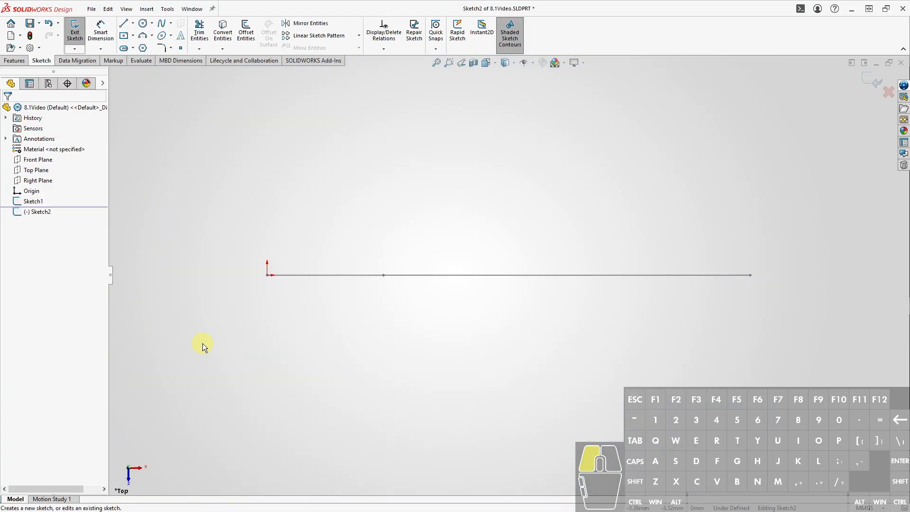
Step: Sketch a six-sided polygon with an inscribed circle of about 4.7 mm diameter, slightly rotated and clear of the origin
left_click(143, 49)
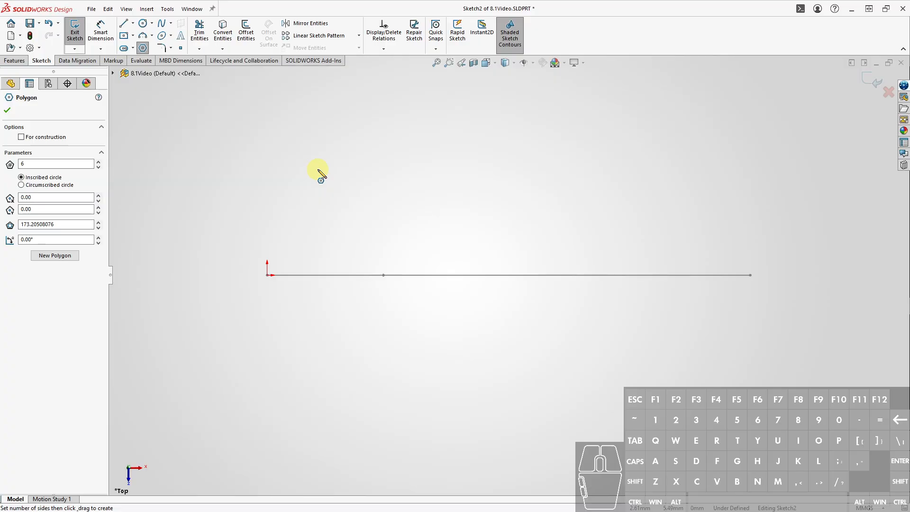
left_click_drag(318, 170, 326, 220)
key("Escape")
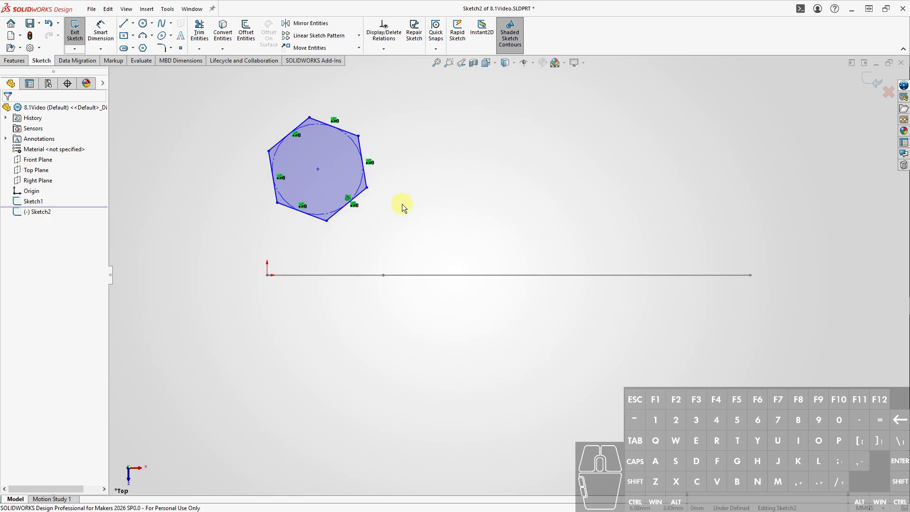
Step: Dimension the hexagon's inscribed circle at 4 mm diameter and reposition the dimension text beside the hexagon
key("ctrl+d")
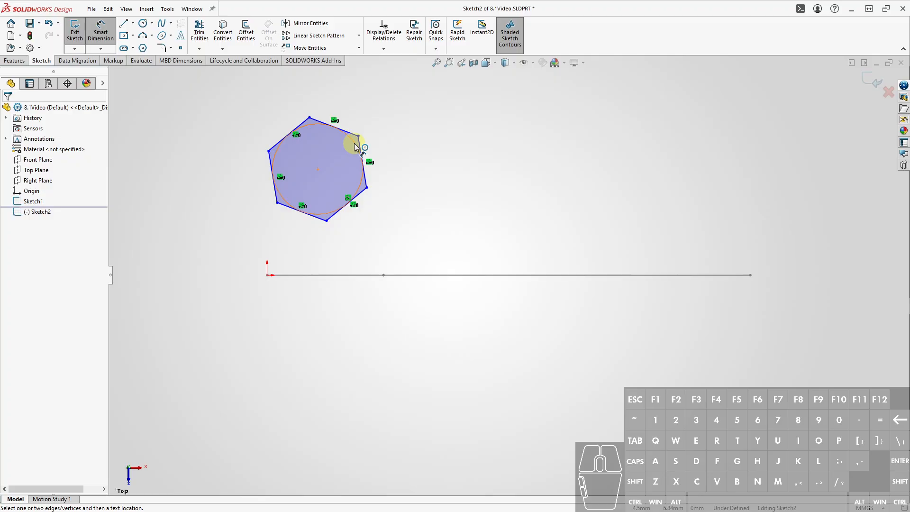
left_click(354, 142)
left_click(389, 111)
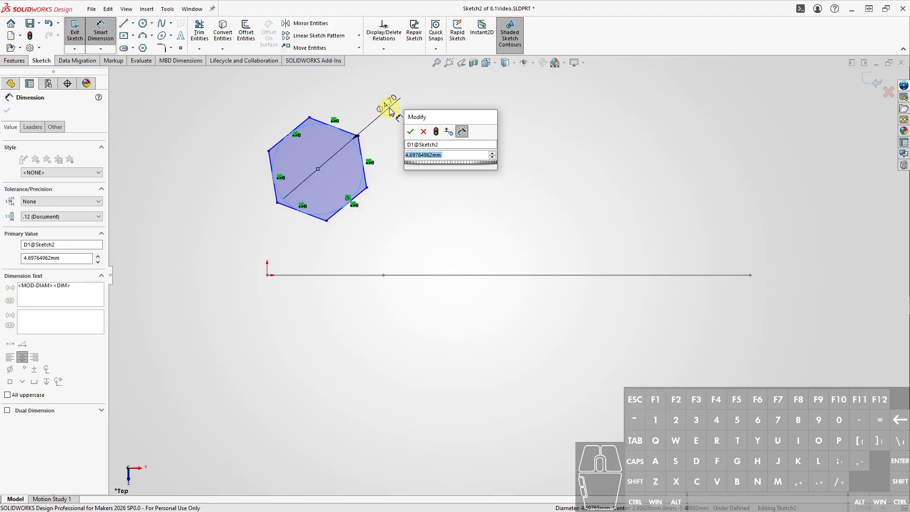
type("4")
key("Return")
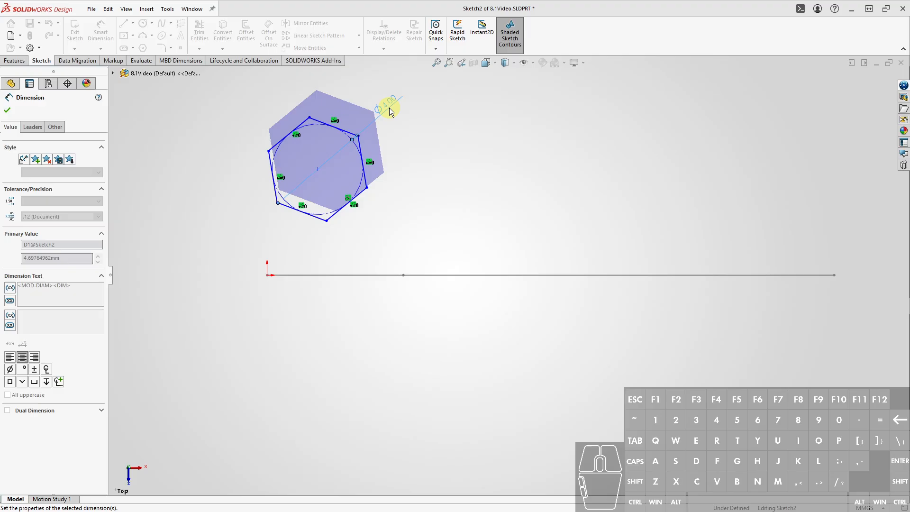
key("Escape")
left_click(417, 167)
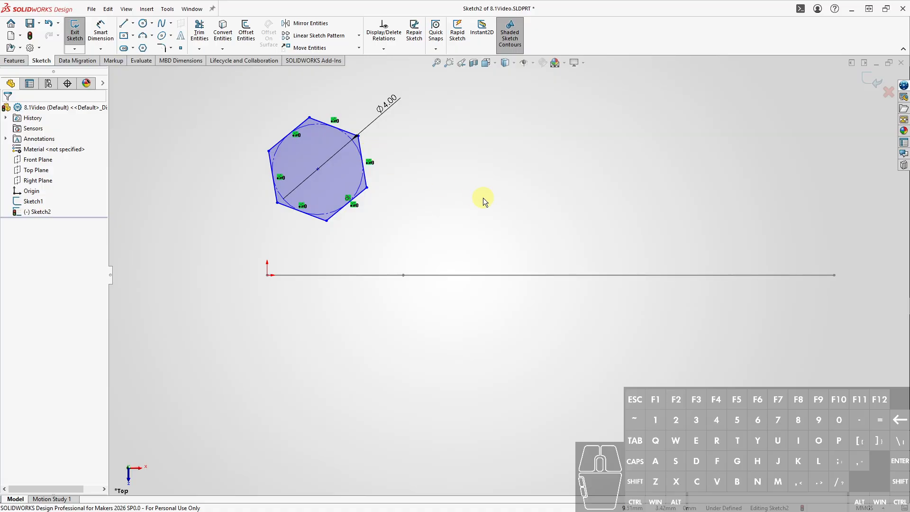
left_click_drag(390, 102, 375, 95)
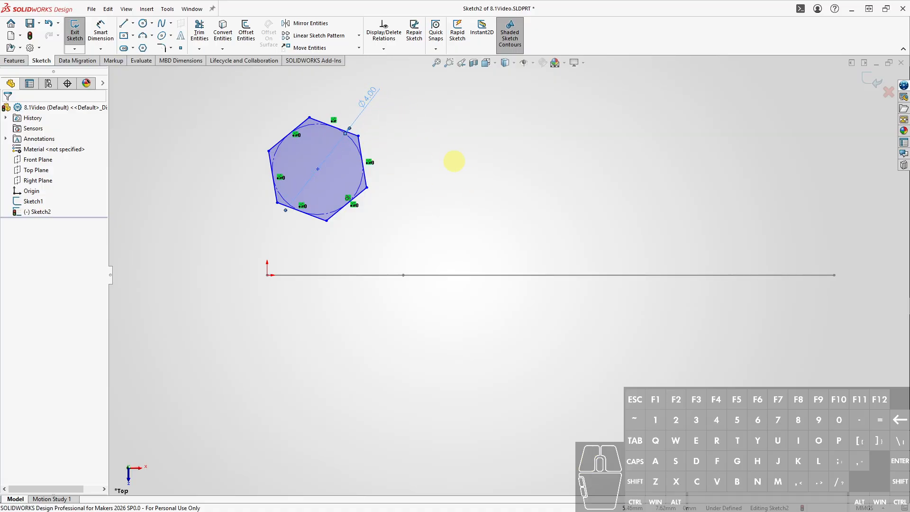
left_click(464, 183)
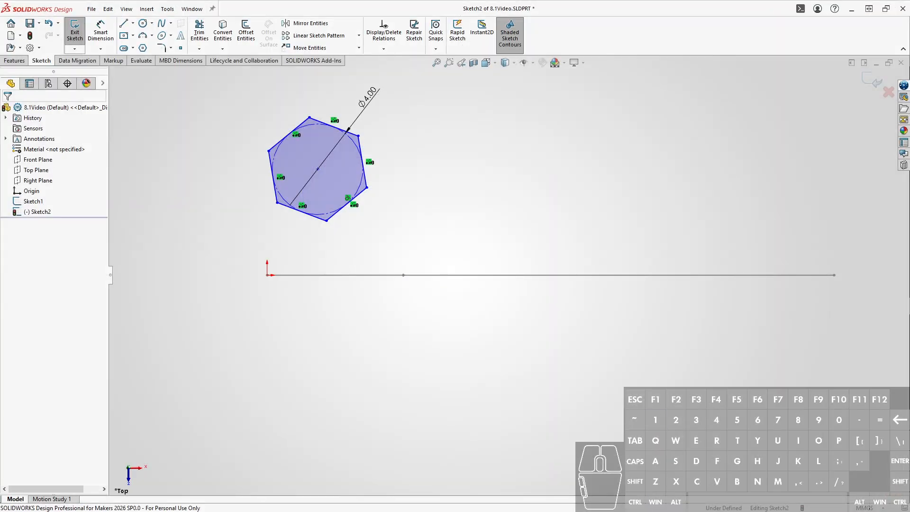
Step: Make the midpoint of the hexagon's left side coincident with the origin and constrain that side to be vertical
left_click(240, 215)
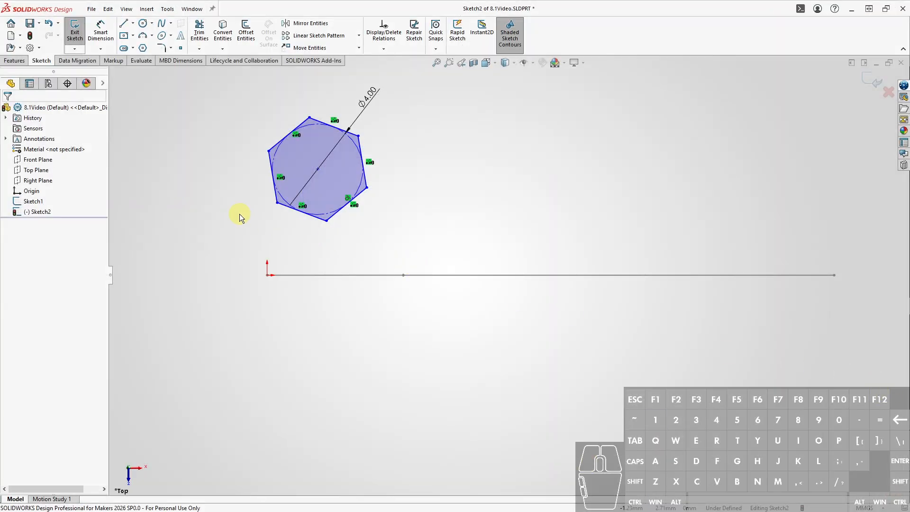
left_click(273, 179)
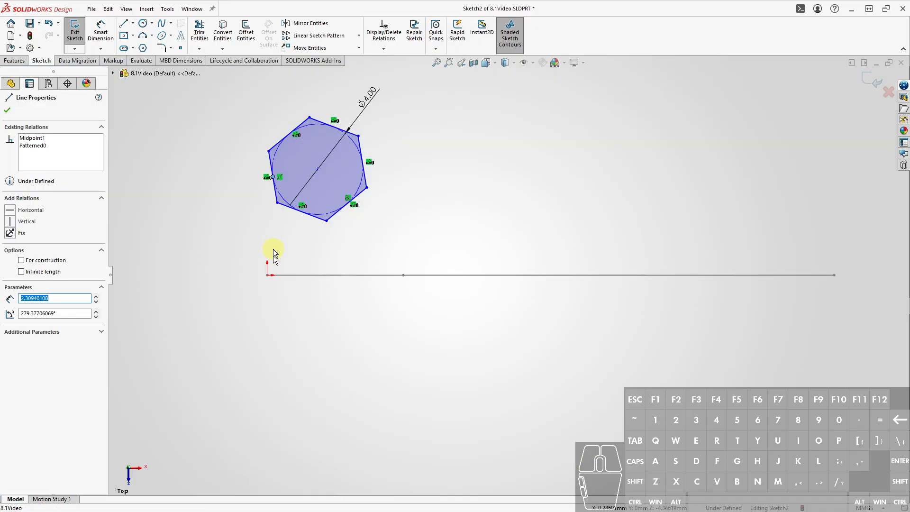
left_click(268, 275, "shift")
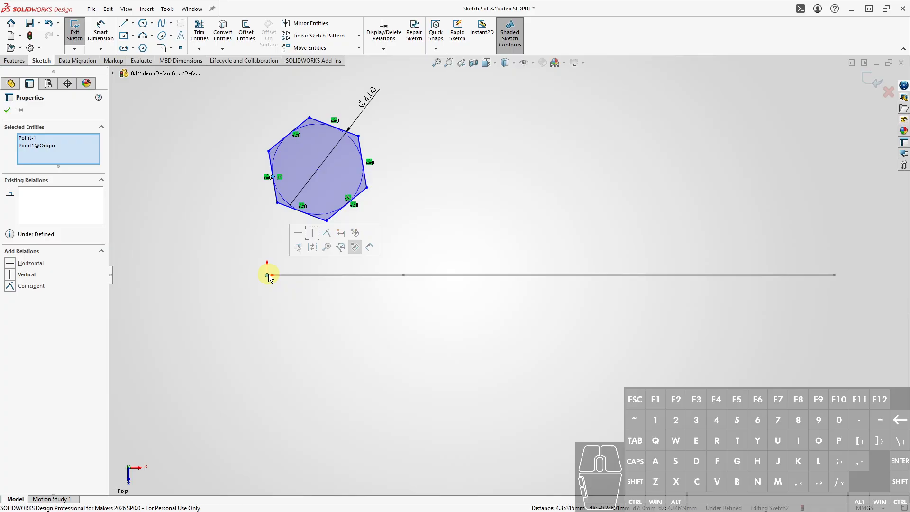
key("alt+d")
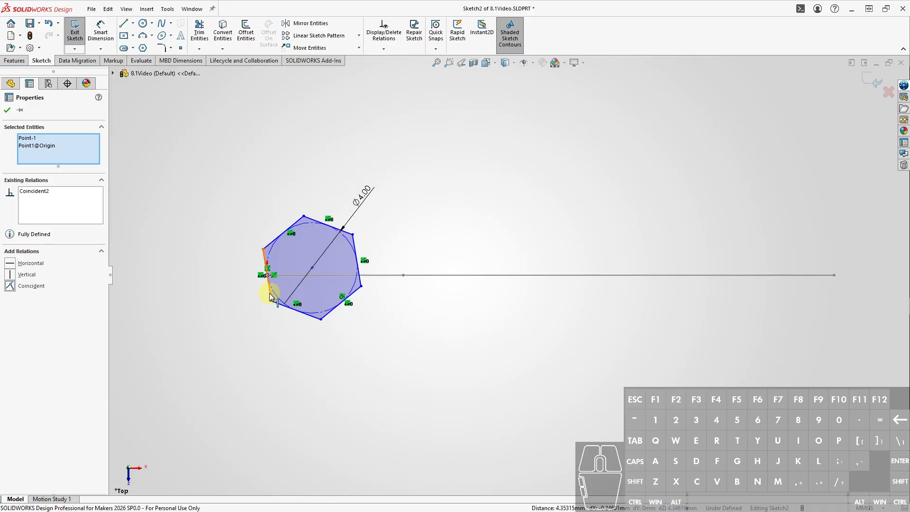
left_click(270, 293)
left_click(314, 251)
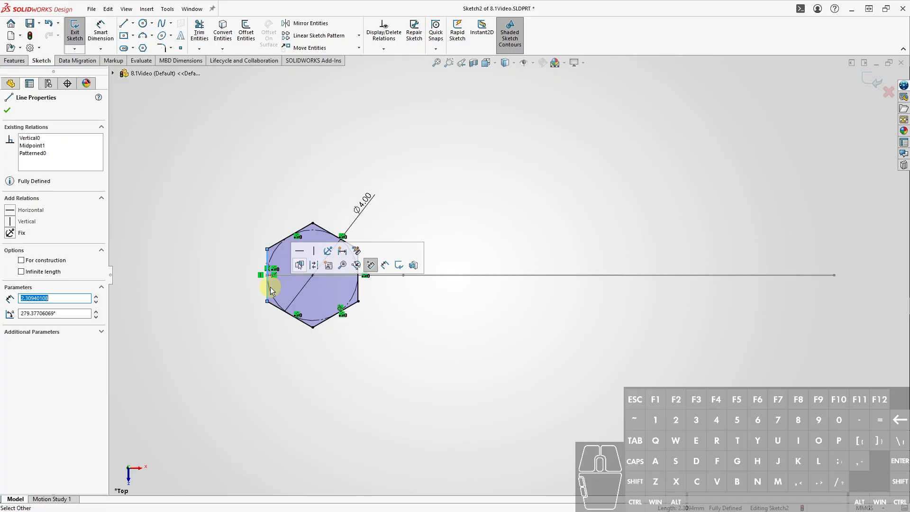
Step: Exit the hexagon sketch, switch to the isometric view and clear the selection
left_click(240, 323)
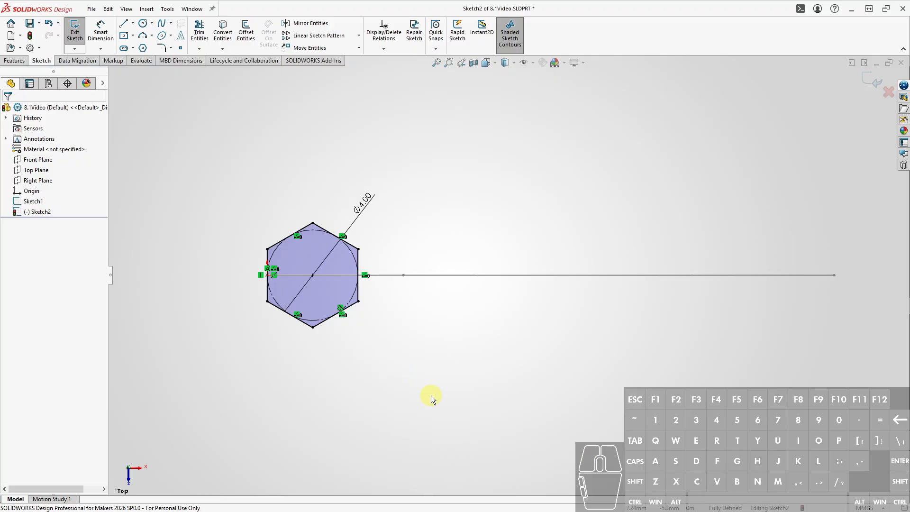
key("ctrl+7")
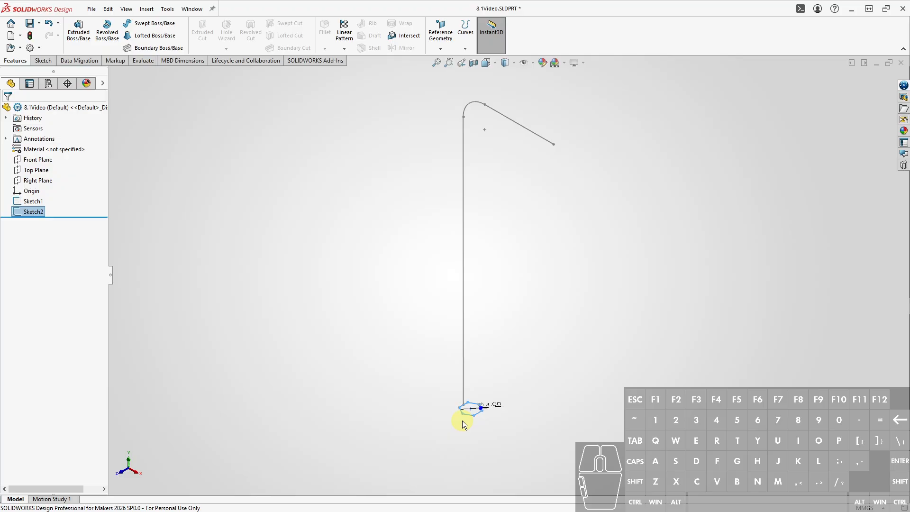
left_click(514, 353)
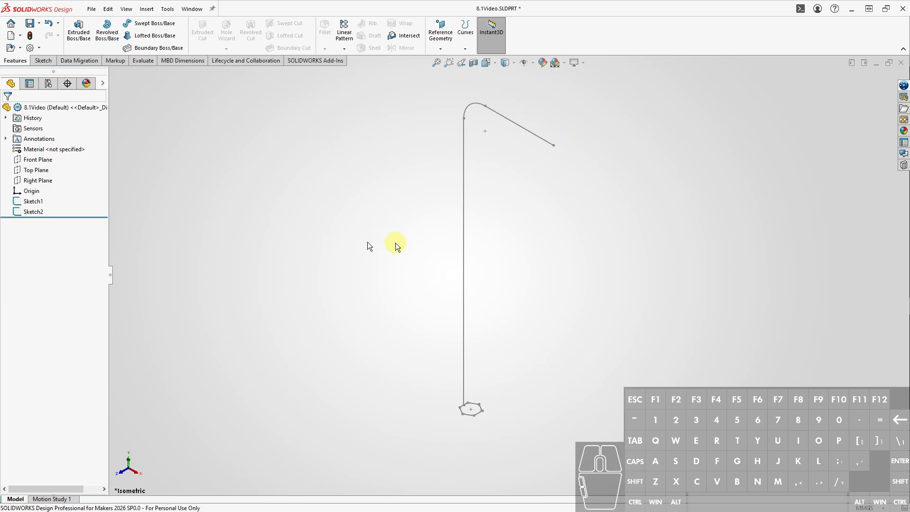
Step: Create a swept boss using the hexagon sketch as the profile and the L-shaped sketch as the path
left_click(23, 206)
left_click(28, 213, "shift")
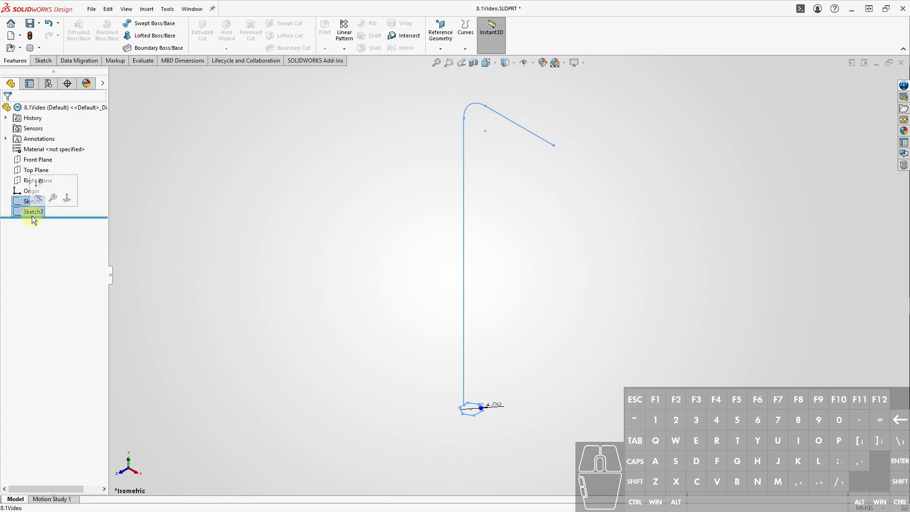
left_click(145, 25)
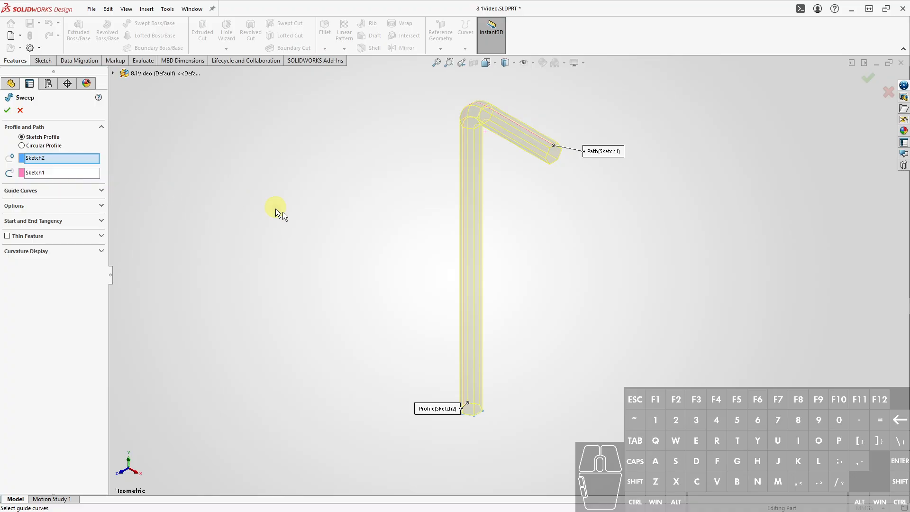
right_click(303, 223)
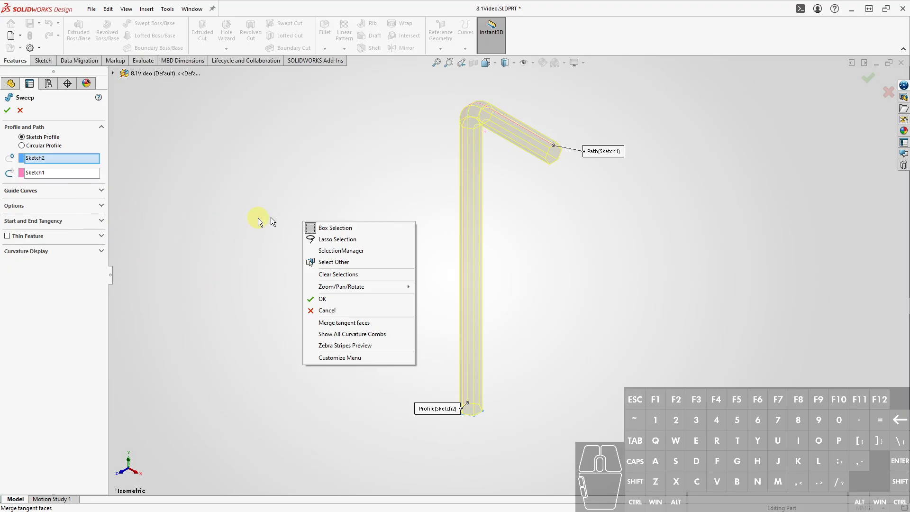
left_click(572, 11)
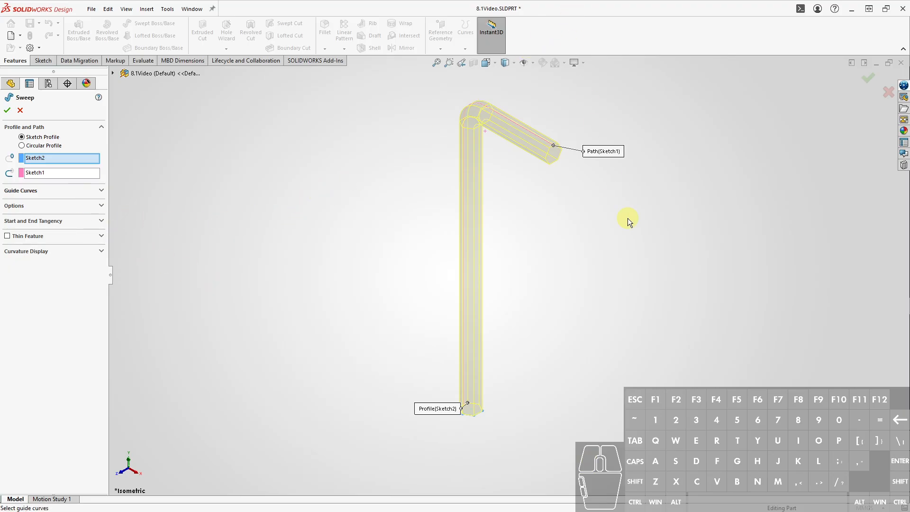
key("Return")
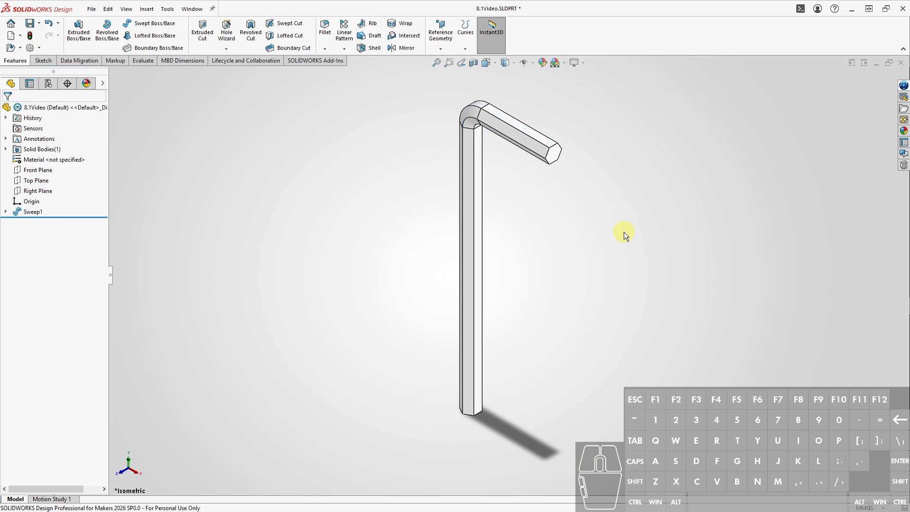
Step: Evaluate the part's mass properties, then switch to the PDF exercise sheet to compare the volume with the stated value
key("ctrl")
key("ctrl+7")
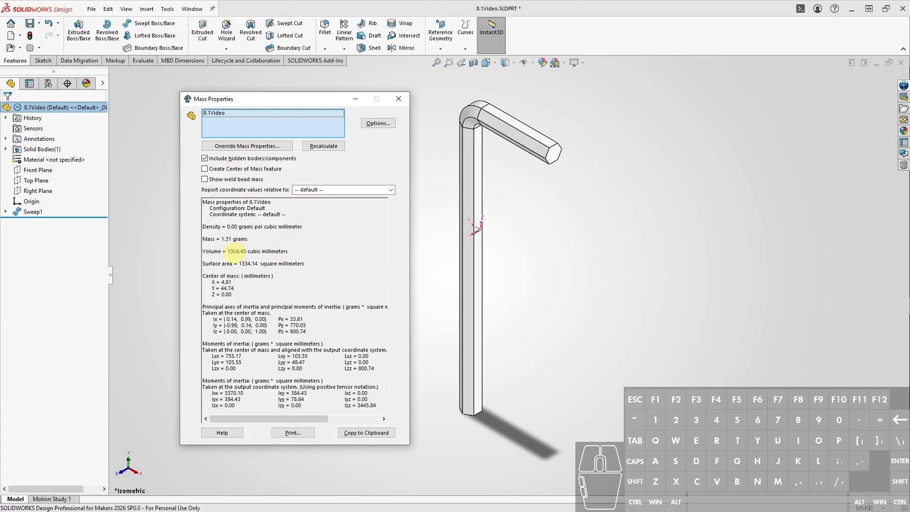
key("ctrl+shift")
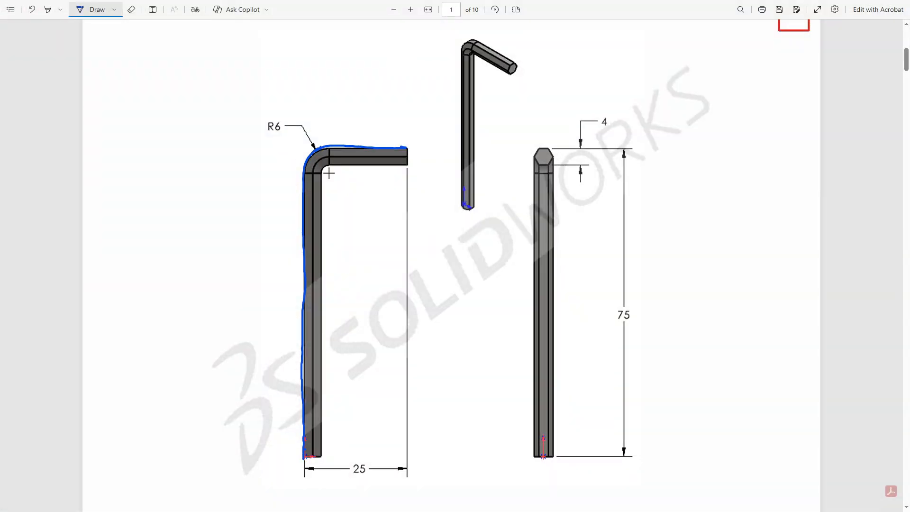
scroll(807, 77, "up", 4)
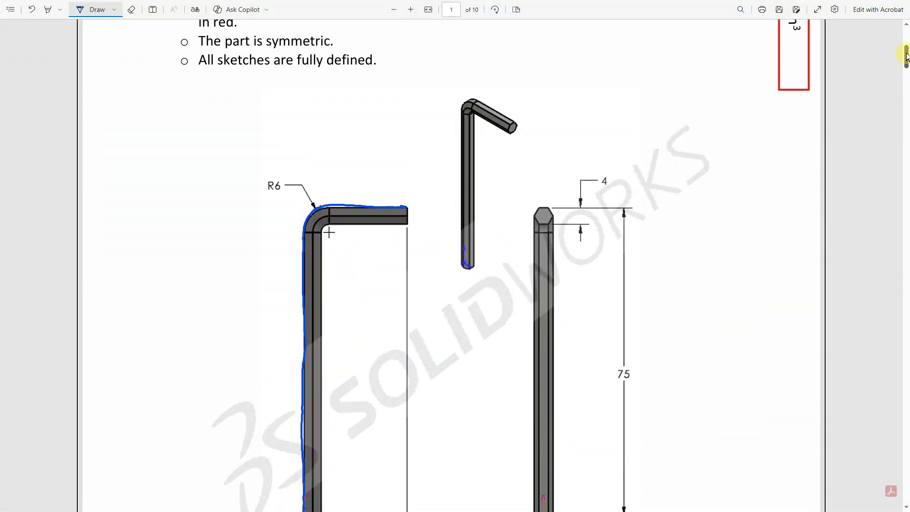